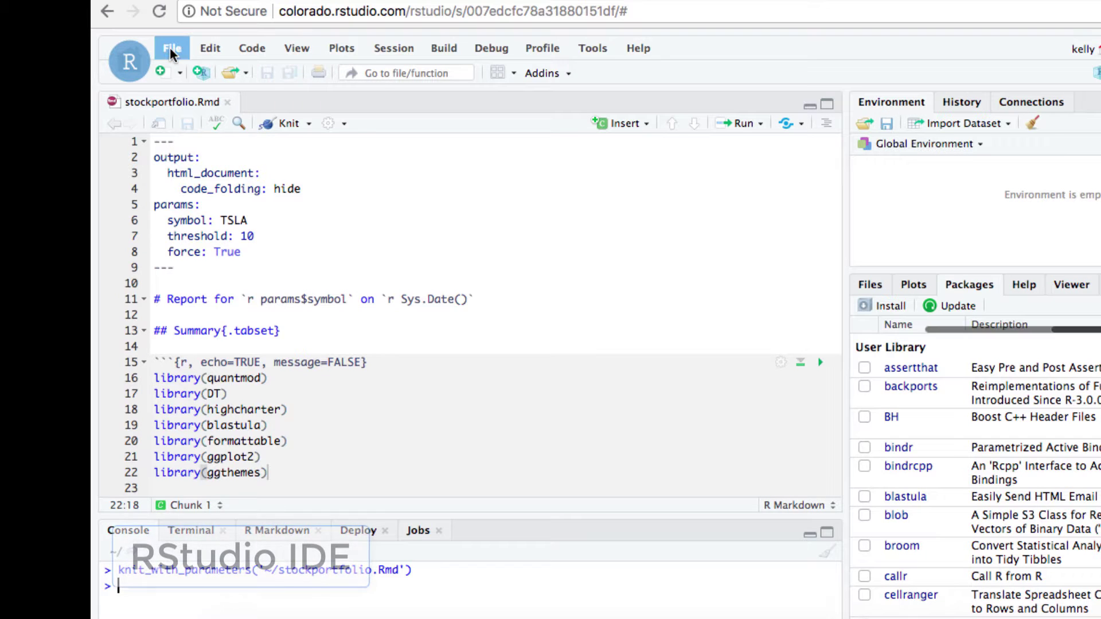
# Step: Create the 'New Report' PDF R Markdown document, run its cars chunk, and highlight pdf_document
pyautogui.click(171, 49)
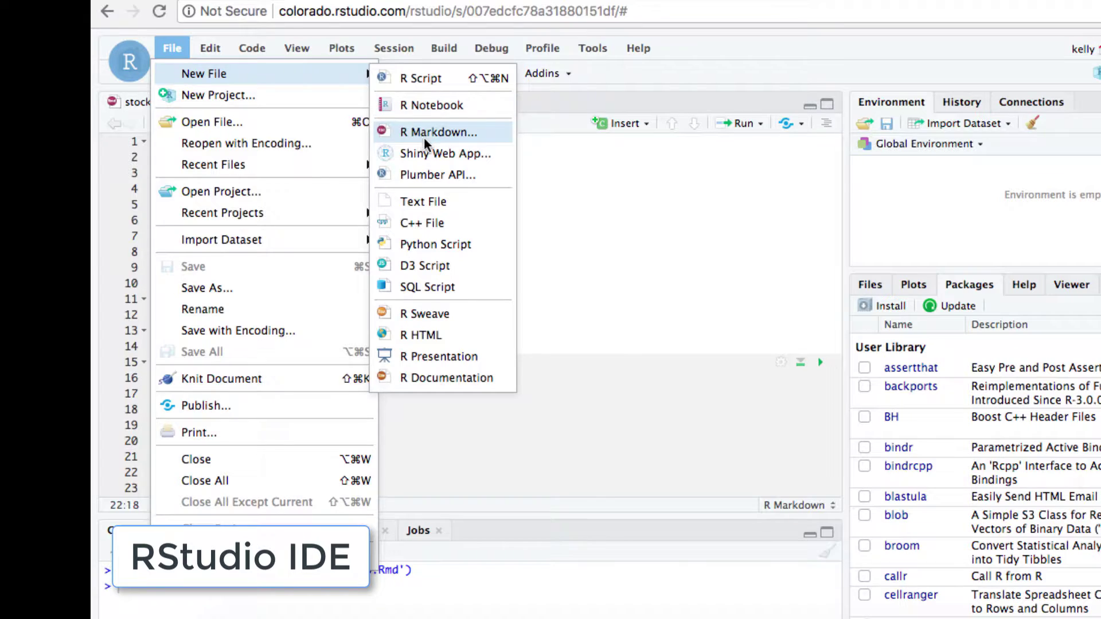
pyautogui.click(424, 131)
pyautogui.write('New')
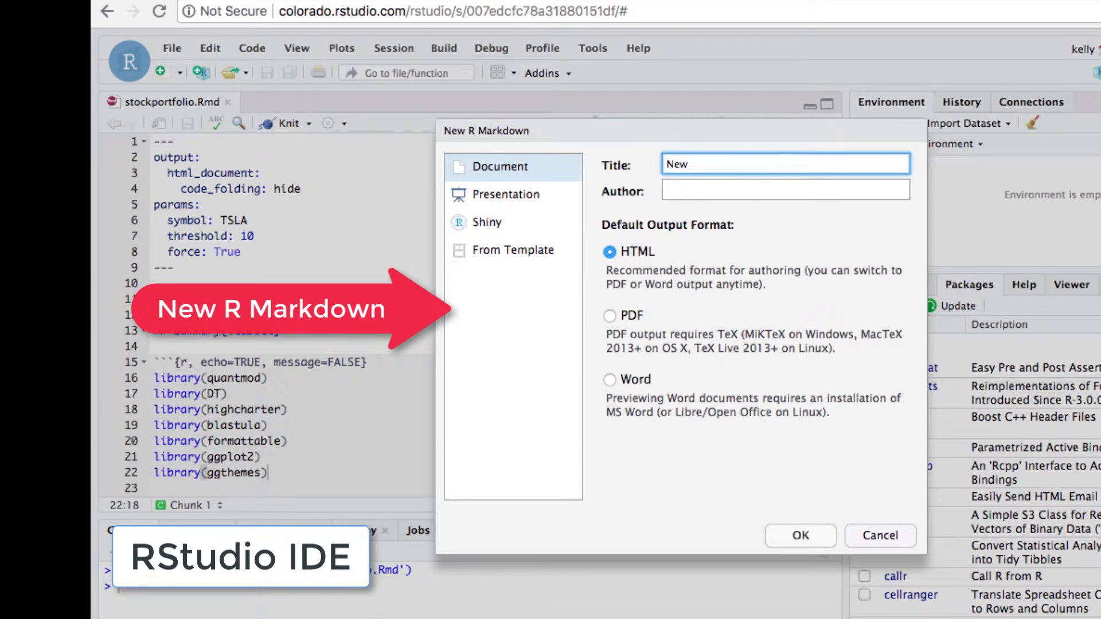
pyautogui.write(' Report')
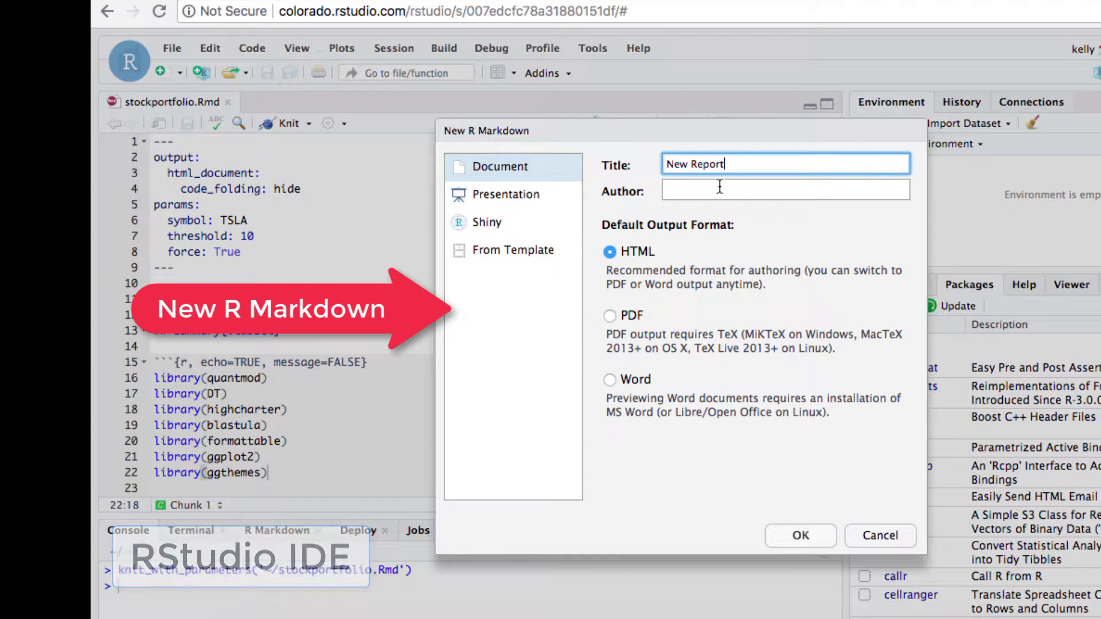
pyautogui.click(719, 190)
pyautogui.write('kelly')
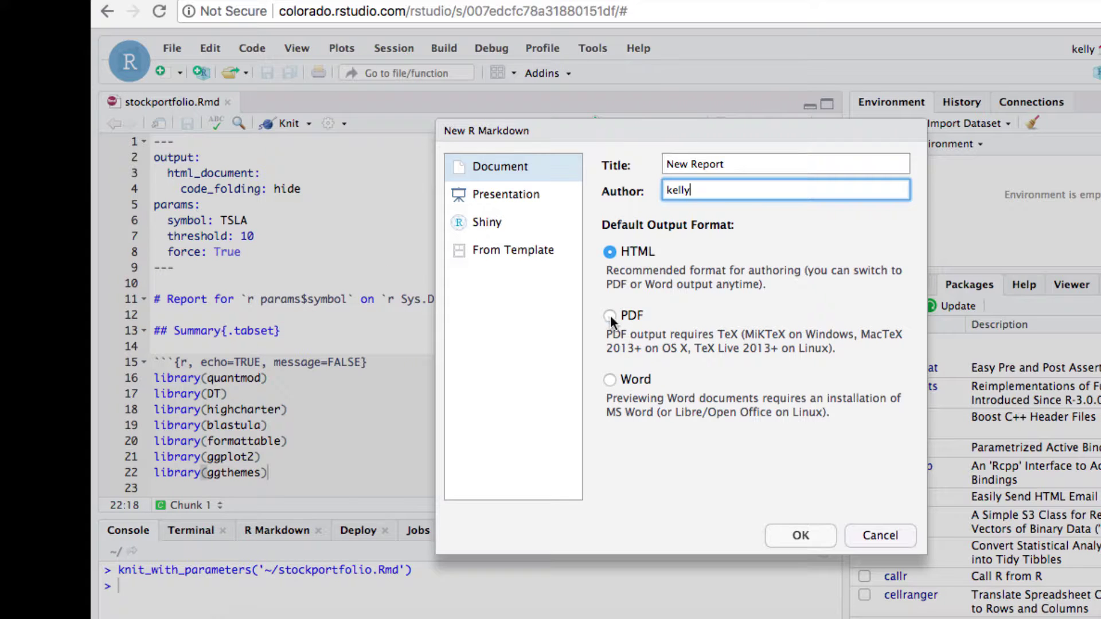
pyautogui.click(610, 317)
pyautogui.click(800, 535)
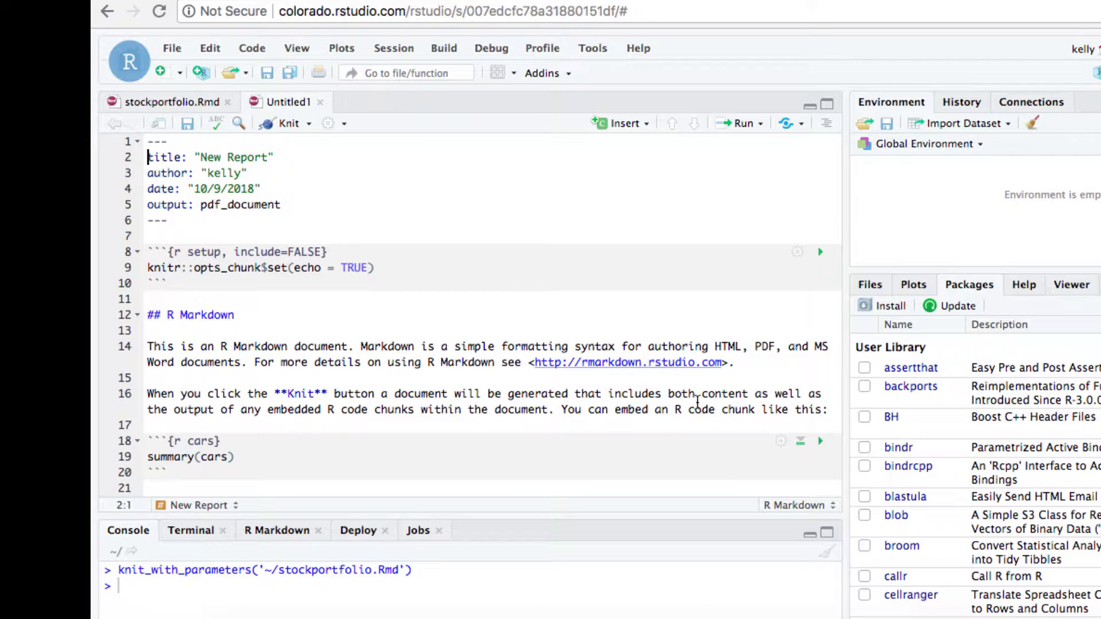
pyautogui.scroll(-3, 594, 337)
pyautogui.scroll(-3, 593, 337)
pyautogui.scroll(-2, 595, 338)
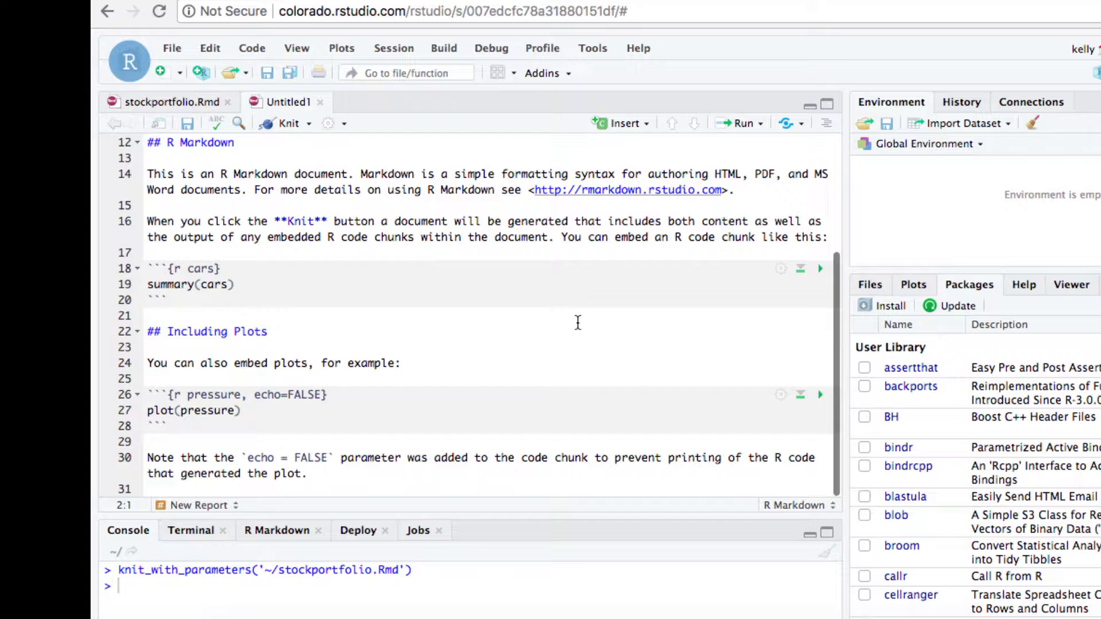
pyautogui.click(819, 270)
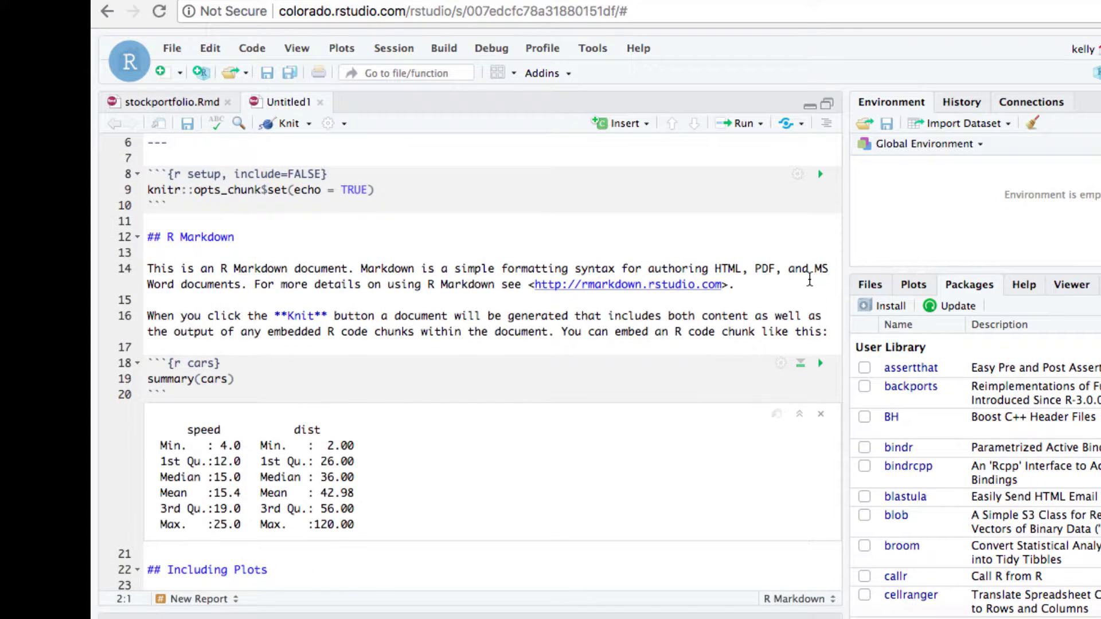
pyautogui.scroll(5, 526, 387)
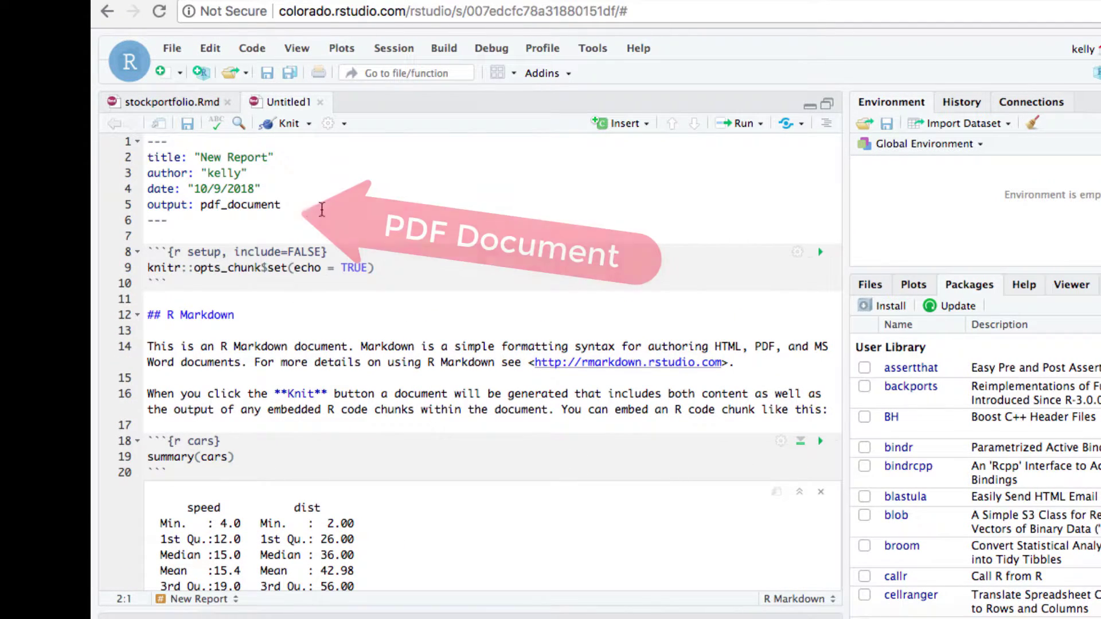
pyautogui.moveTo(280, 204); pyautogui.dragTo(147, 207)
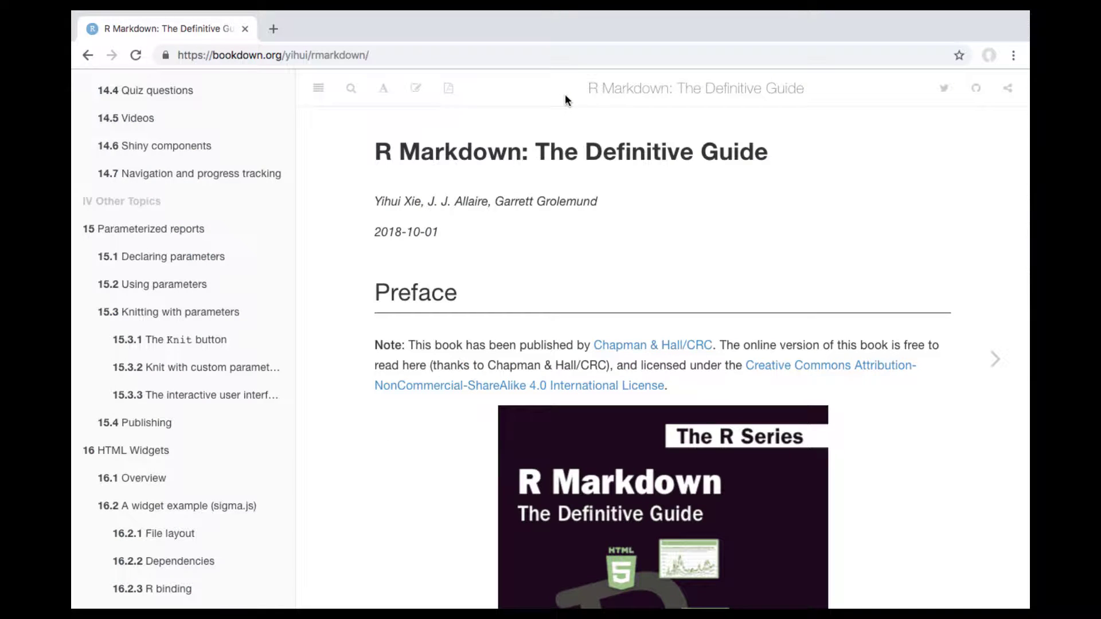
# Step: Open chapter 15, Parameterized reports, in R Markdown: The Definitive Guide
pyautogui.click(190, 240)
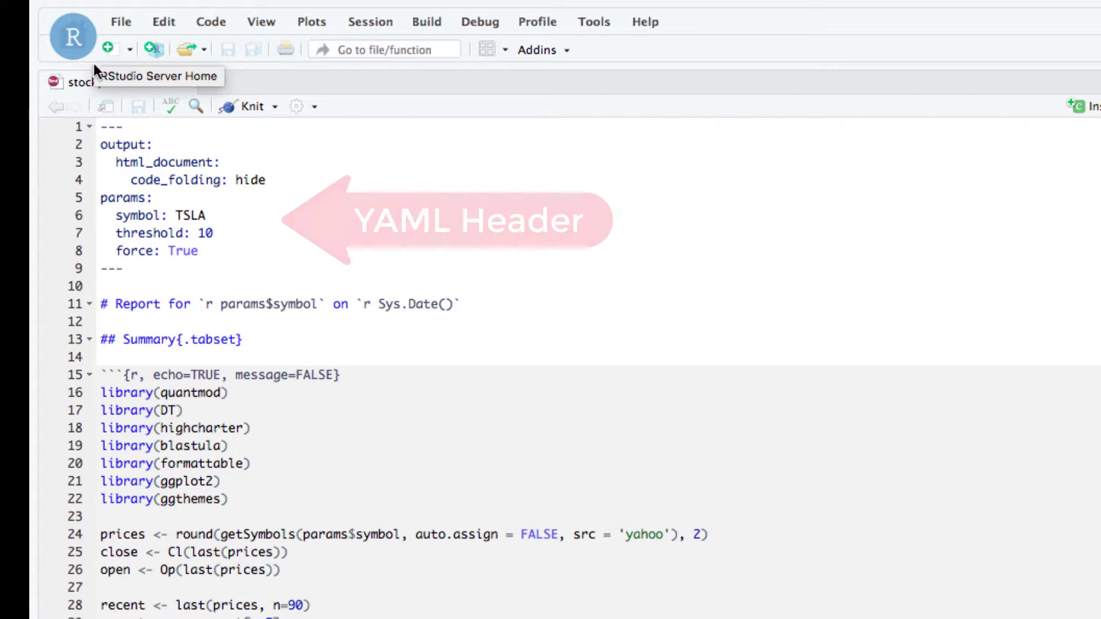
# Step: Highlight the 'symbol: TSLA' params block and its params$symbol uses, then show Knit options
pyautogui.moveTo(115, 215); pyautogui.dragTo(212, 215)
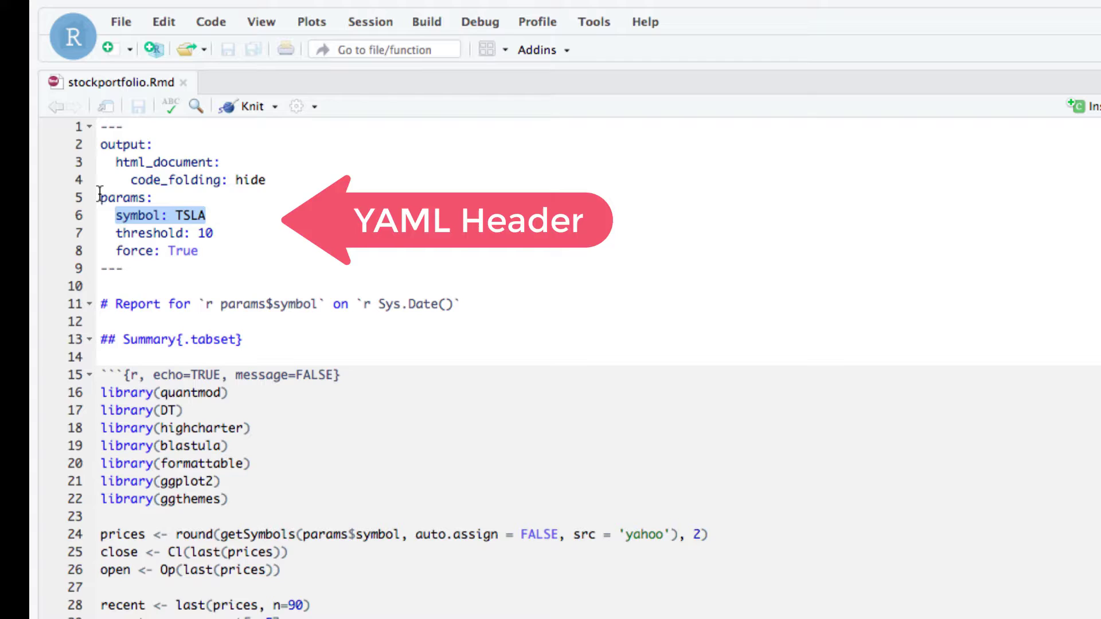
pyautogui.moveTo(101, 197)
pyautogui.mouseDown()
pyautogui.moveTo(179, 217)
pyautogui.moveTo(200, 251)
pyautogui.mouseUp()
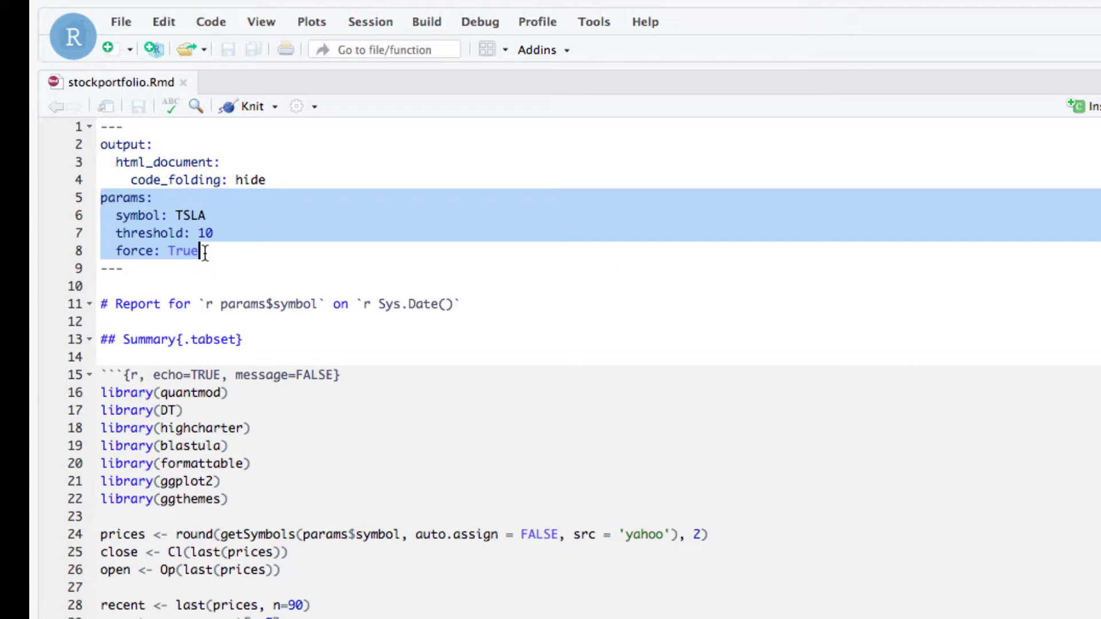
pyautogui.click(217, 272)
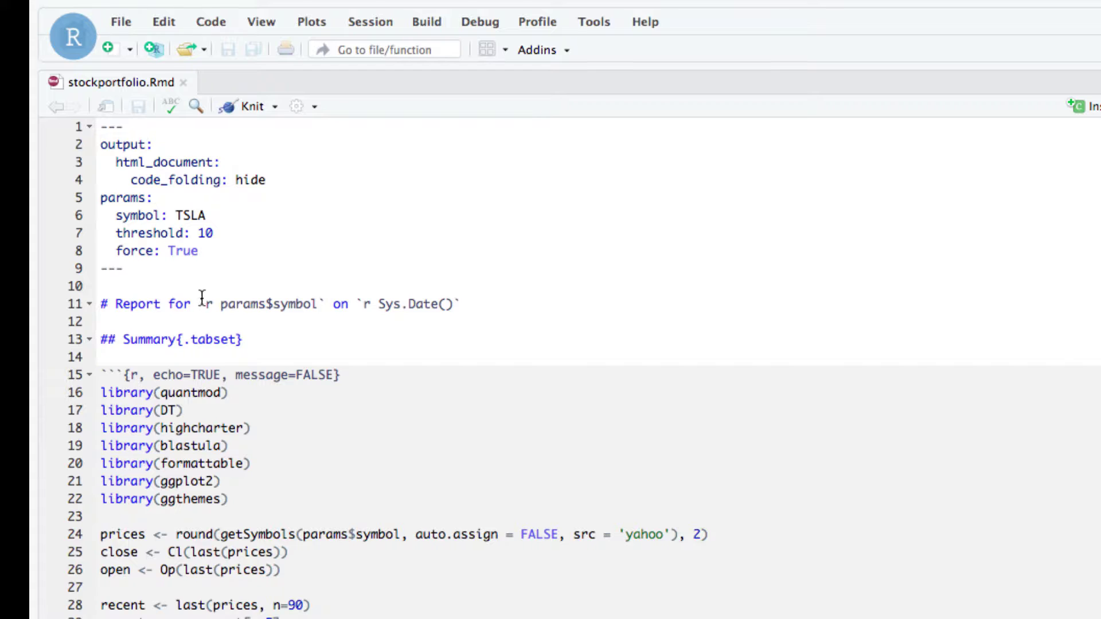
pyautogui.moveTo(199, 304); pyautogui.dragTo(325, 306)
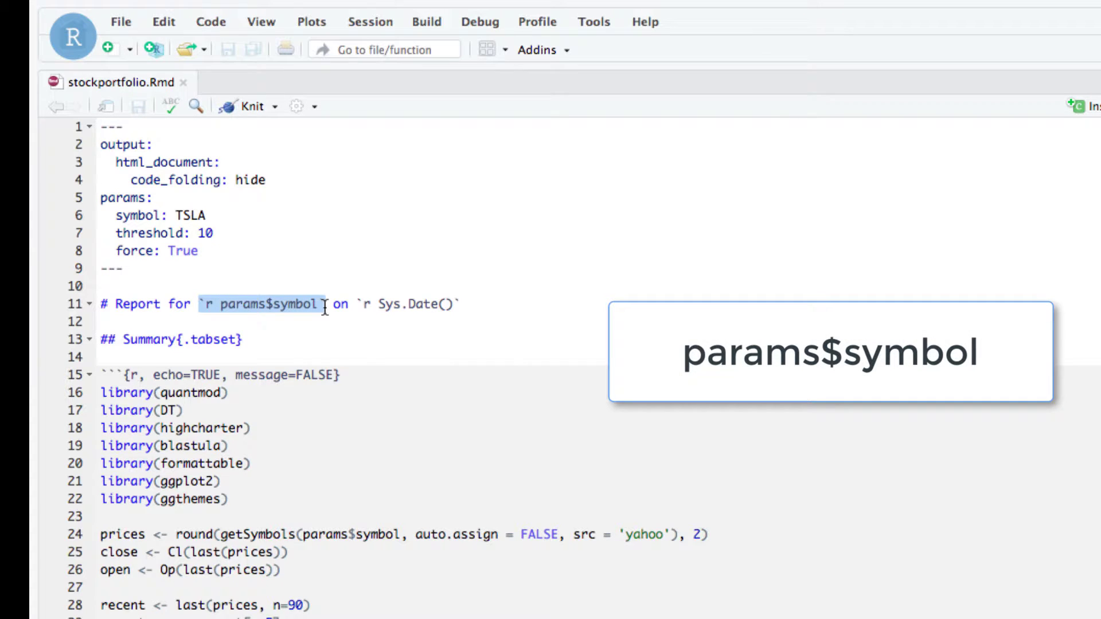
pyautogui.click(357, 349)
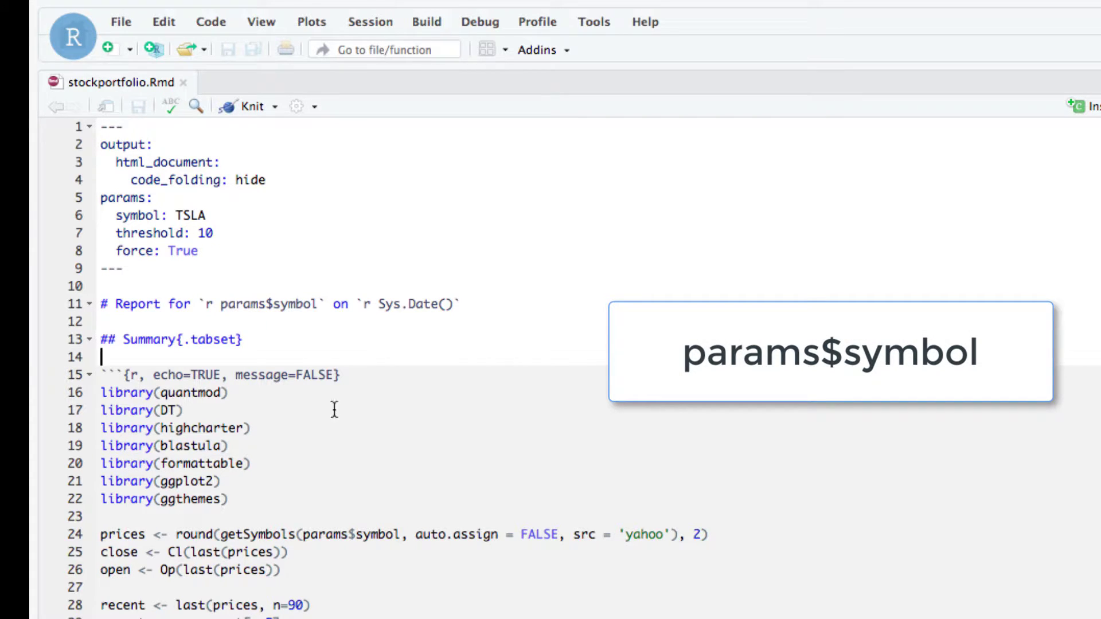
pyautogui.moveTo(302, 534); pyautogui.dragTo(397, 534)
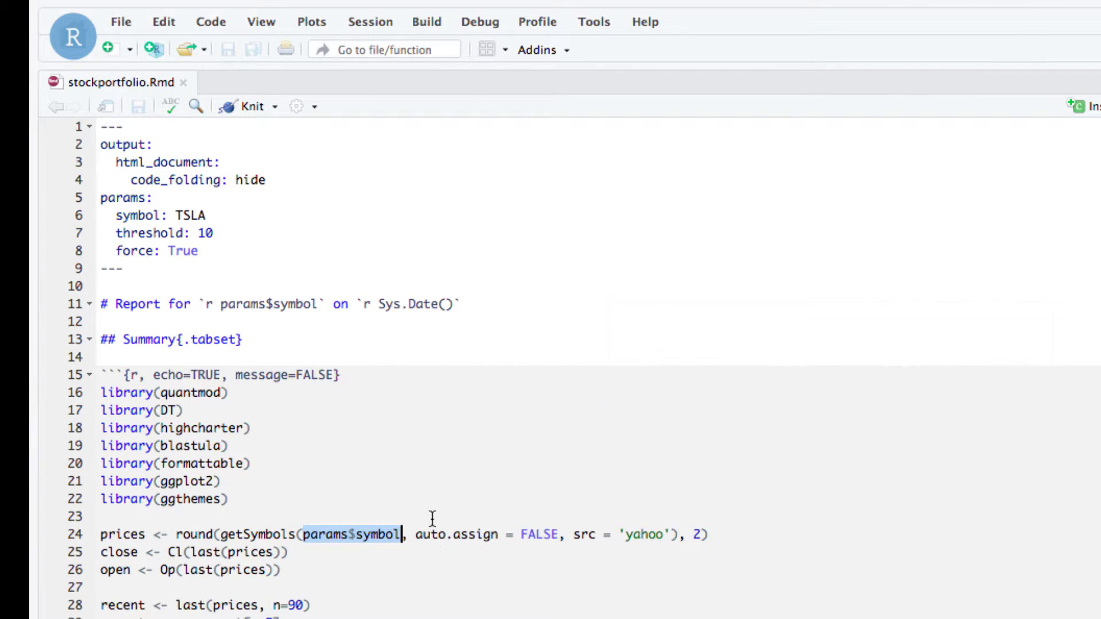
pyautogui.click(417, 504)
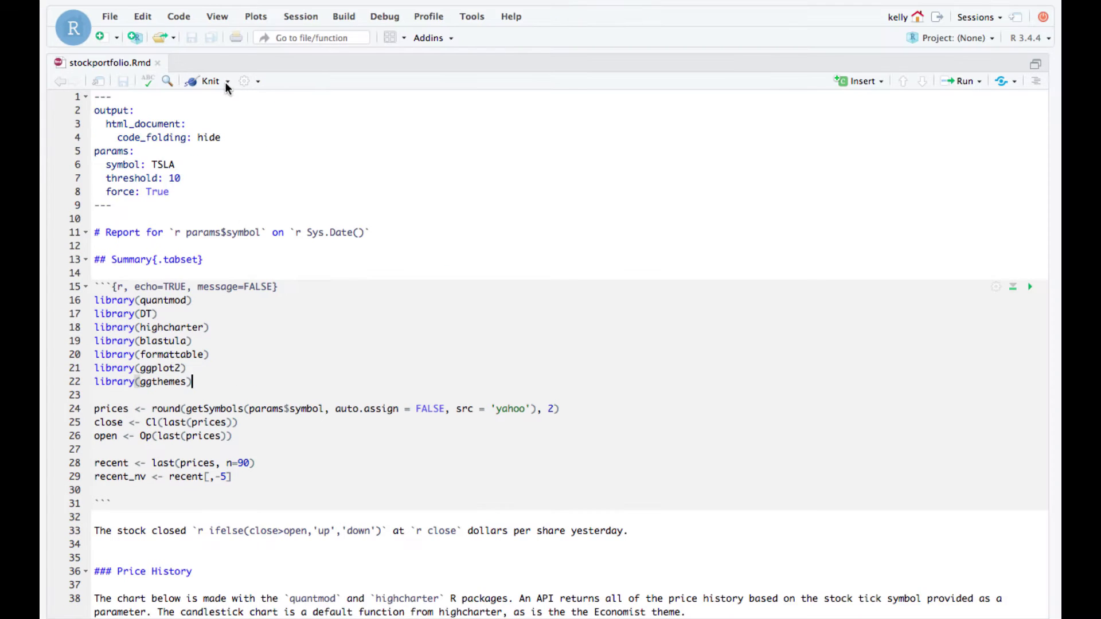
pyautogui.click(227, 82)
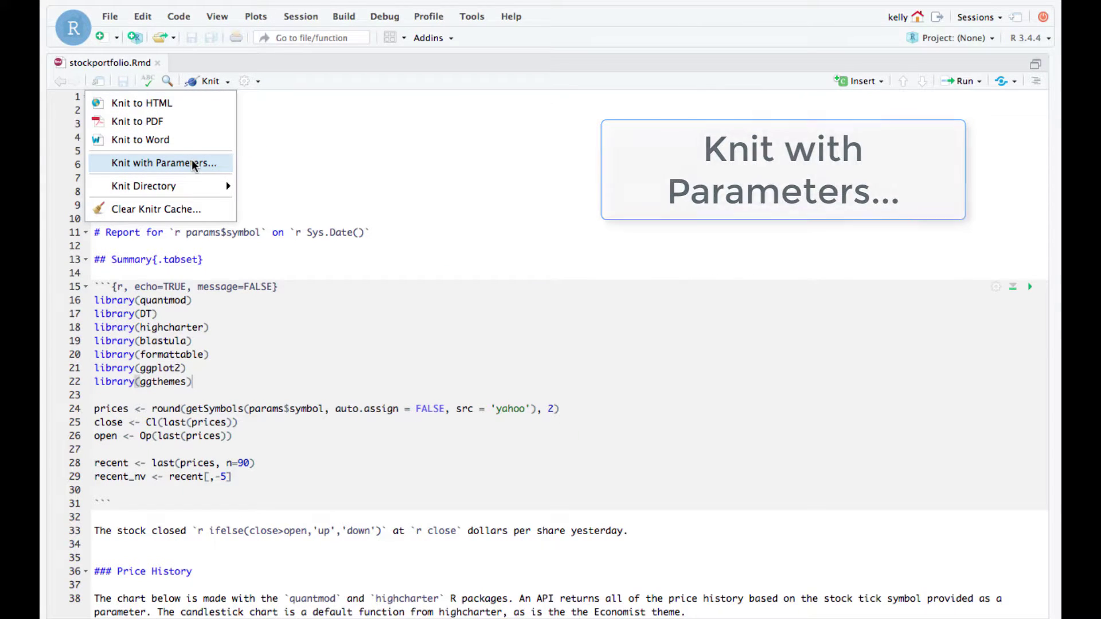
# Step: Knit with custom parameters, editing the LUV symbol, and highlight the AAL ticker in the title
pyautogui.click(193, 166)
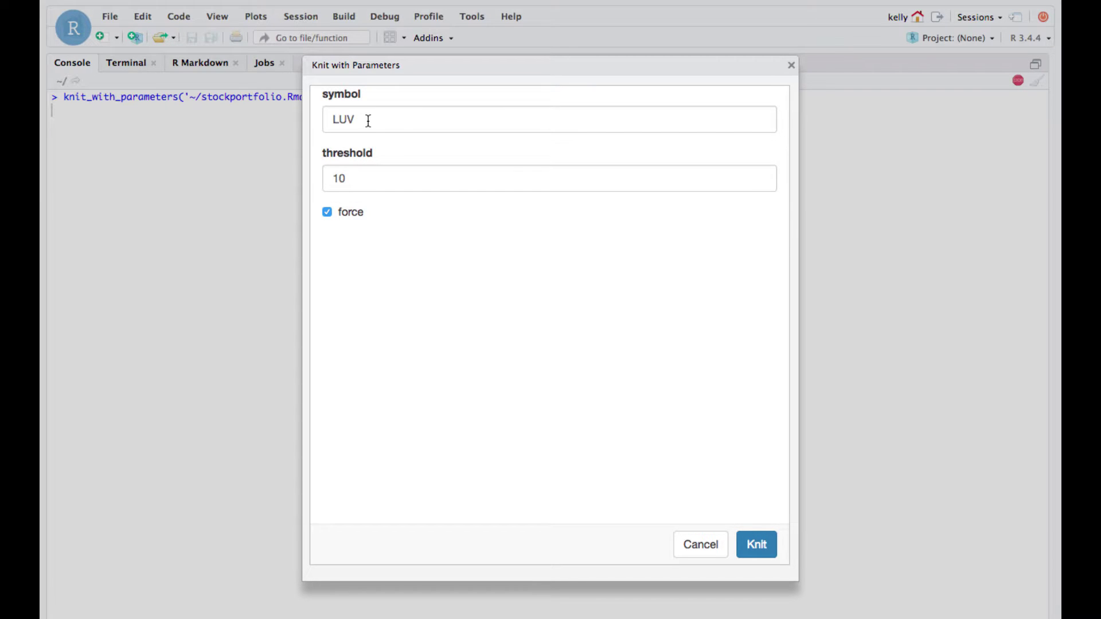
pyautogui.moveTo(368, 120); pyautogui.dragTo(327, 118)
pyautogui.write('AA')
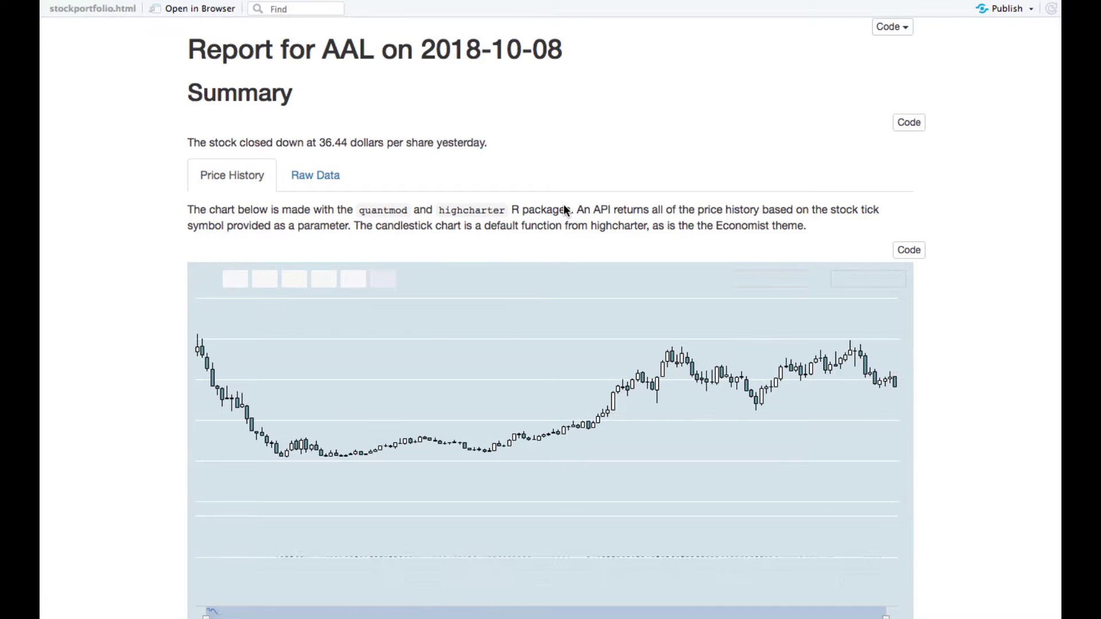
pyautogui.doubleClick(349, 52)
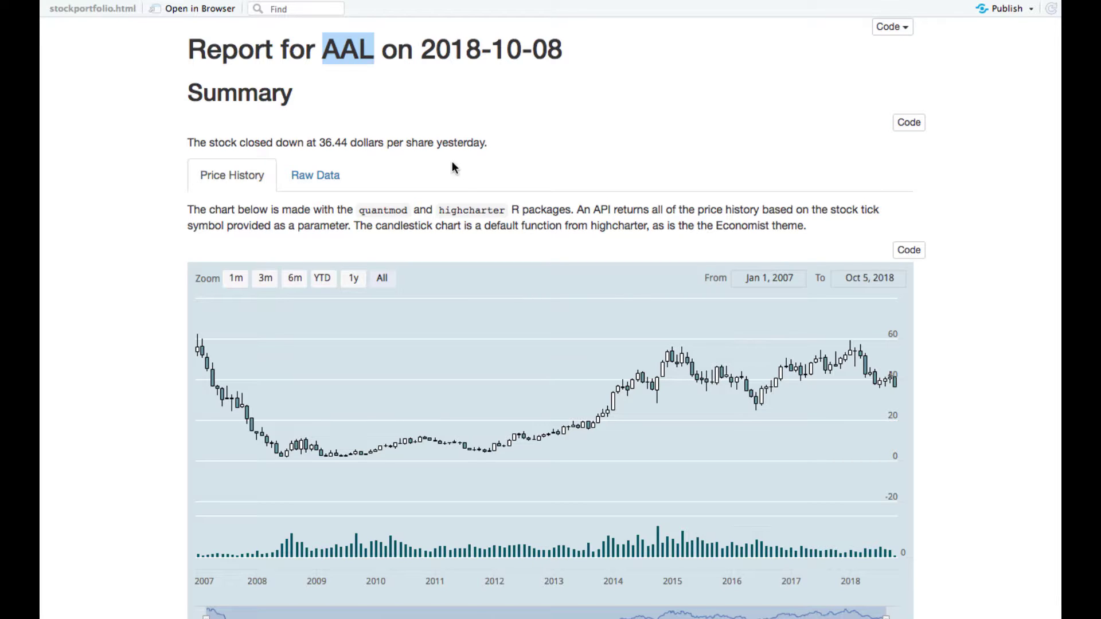
pyautogui.scroll(-3, 459, 181)
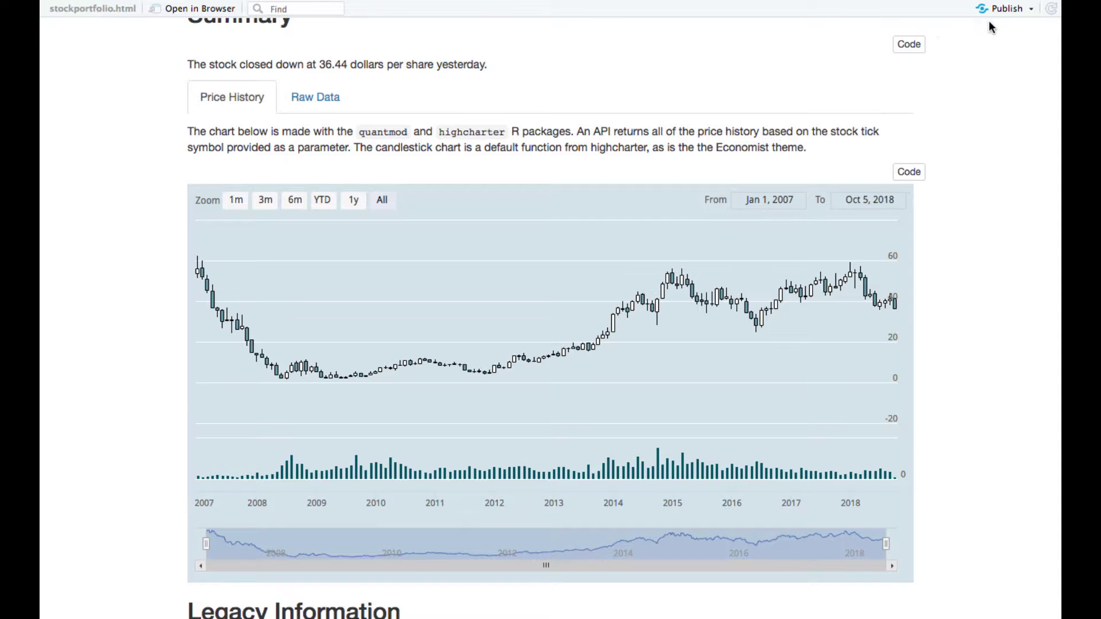
pyautogui.scroll(3, 989, 20)
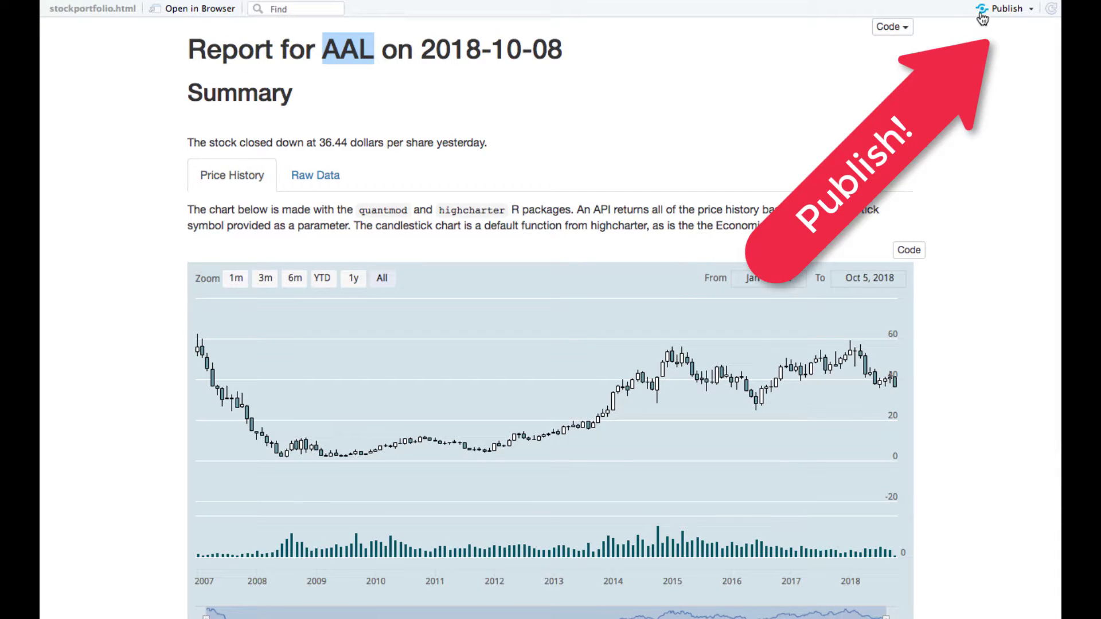
# Step: Publish the stockportfolio document with its source code to RStudio Connect
pyautogui.click(1019, 11)
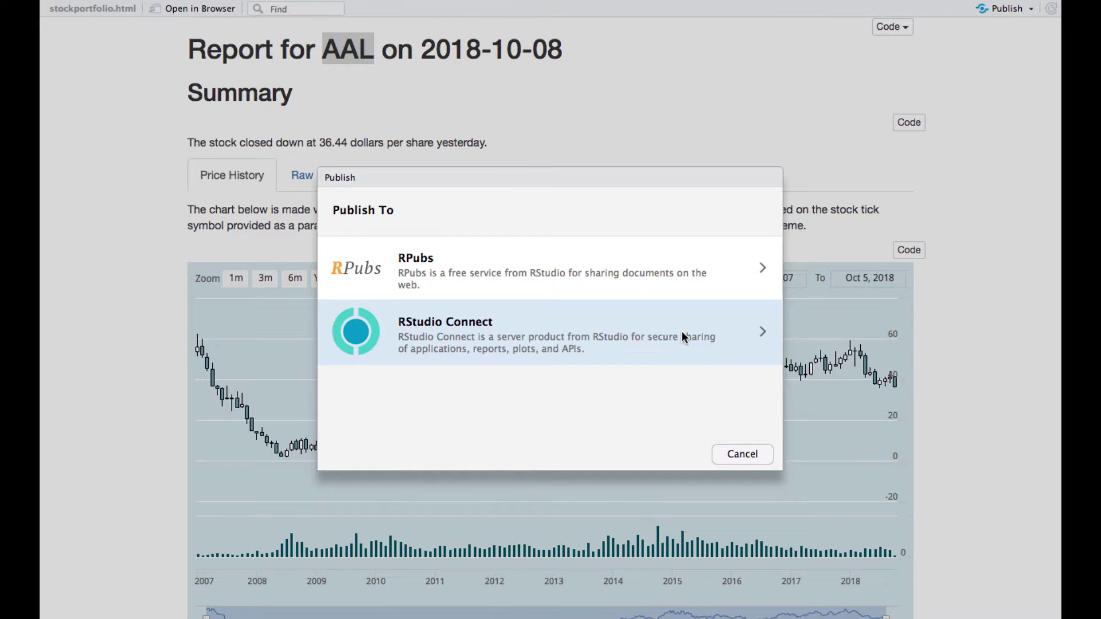
pyautogui.click(682, 331)
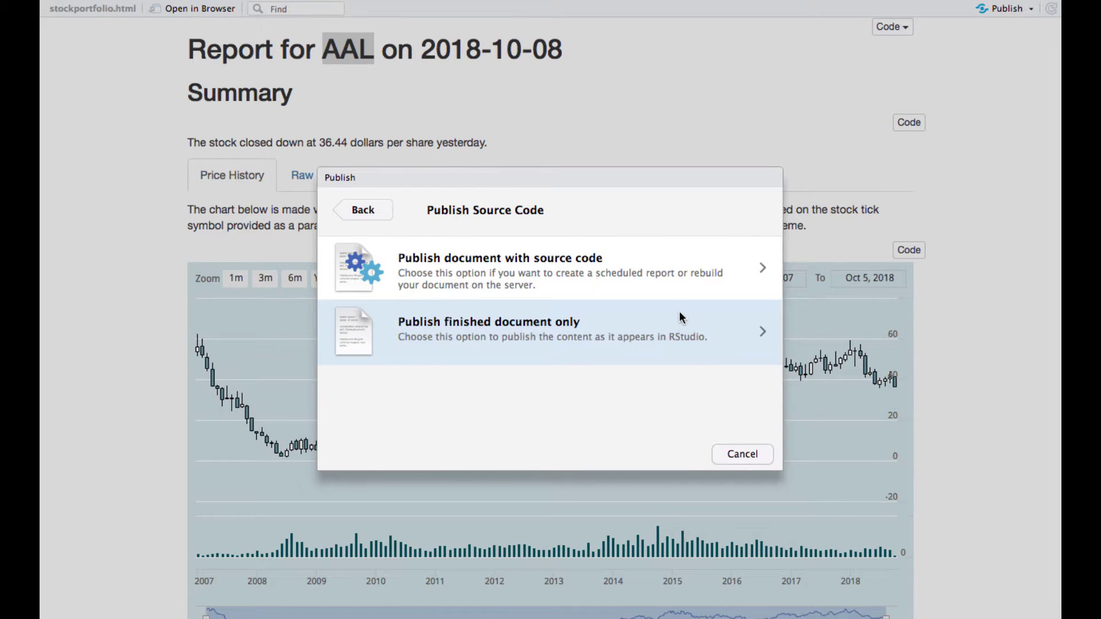
pyautogui.click(679, 289)
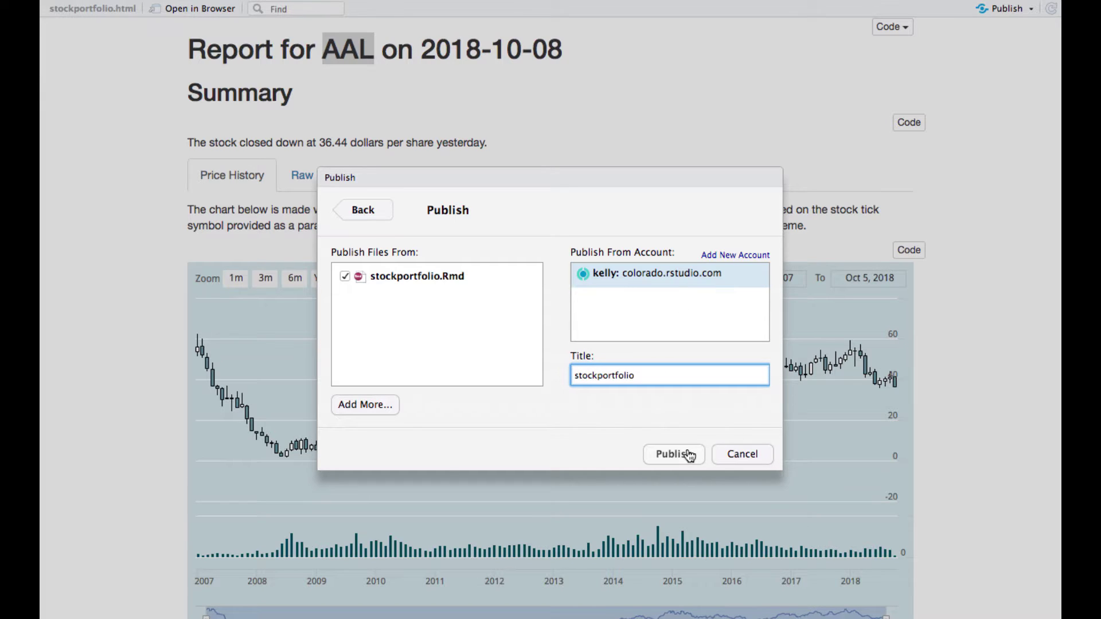
pyautogui.click(687, 455)
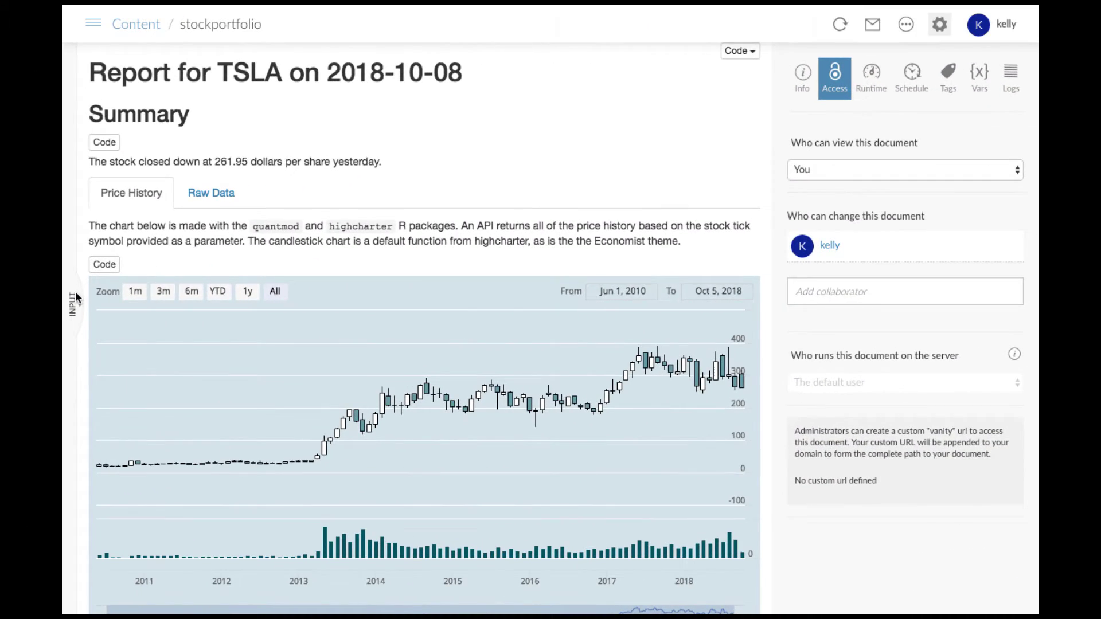
# Step: Rerun the report with symbol LUV instead of TSLA and save it as 'LUV-stocks'
pyautogui.click(75, 295)
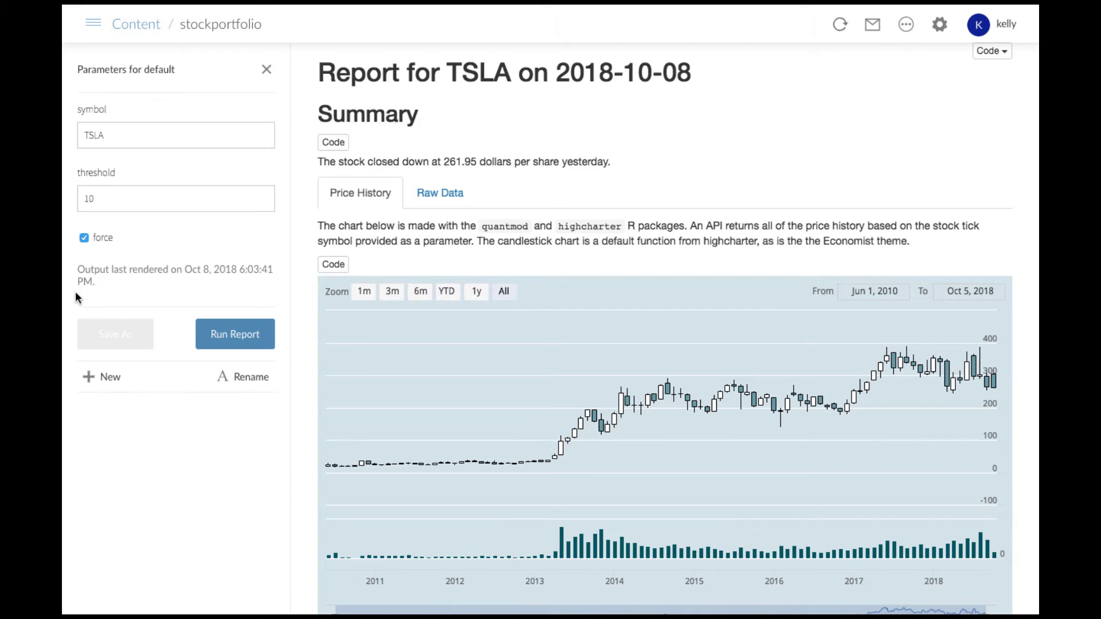
pyautogui.doubleClick(95, 135)
pyautogui.write('LUV')
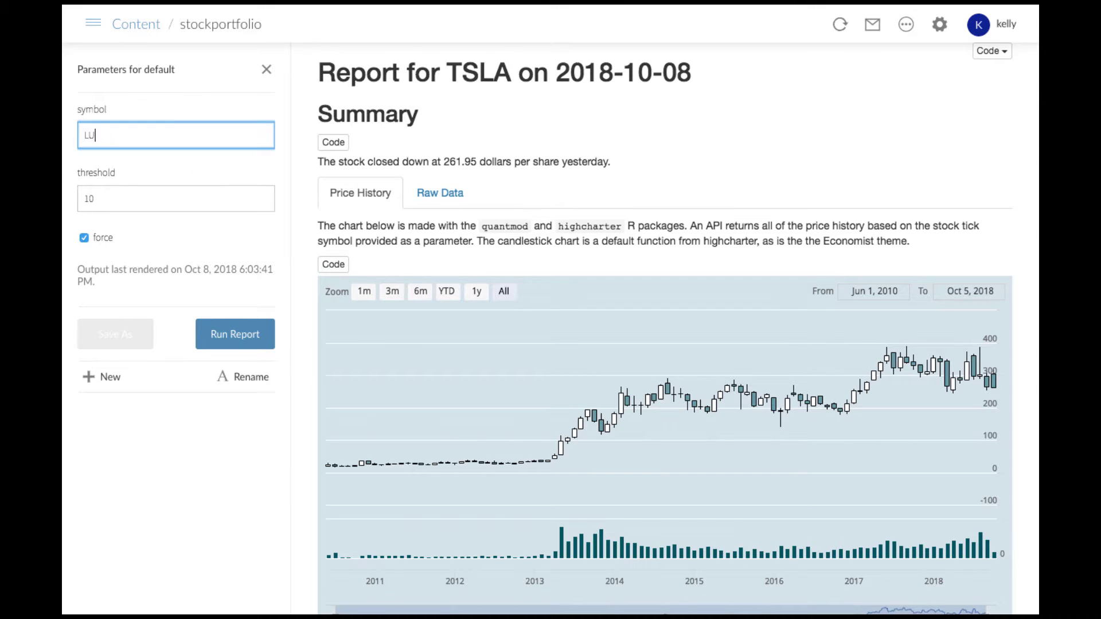
pyautogui.click(234, 333)
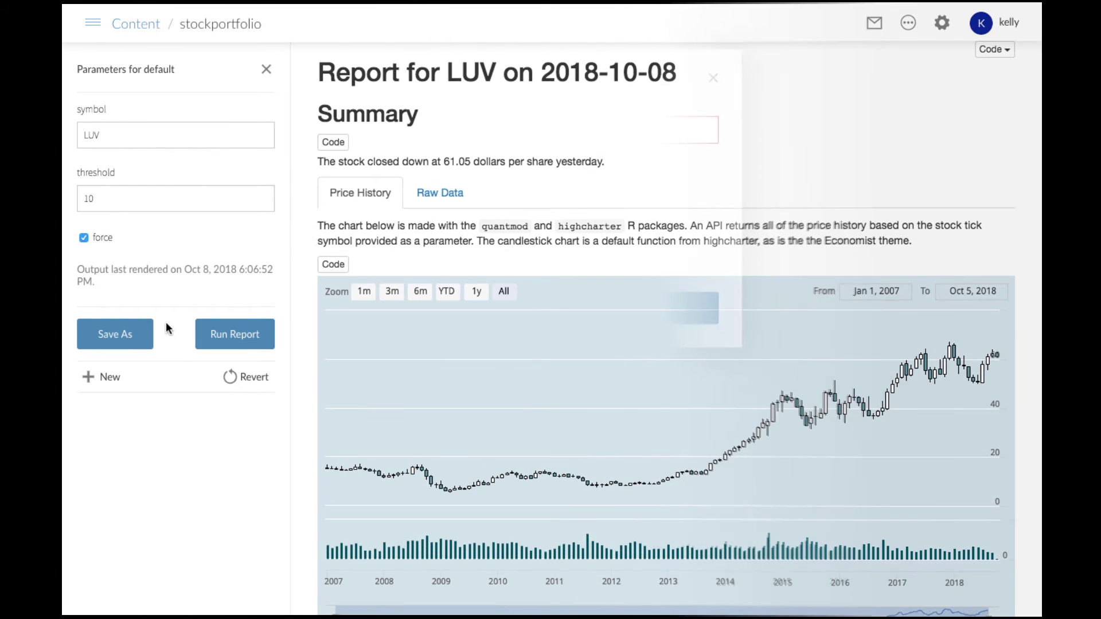
pyautogui.click(131, 335)
pyautogui.write('LU')
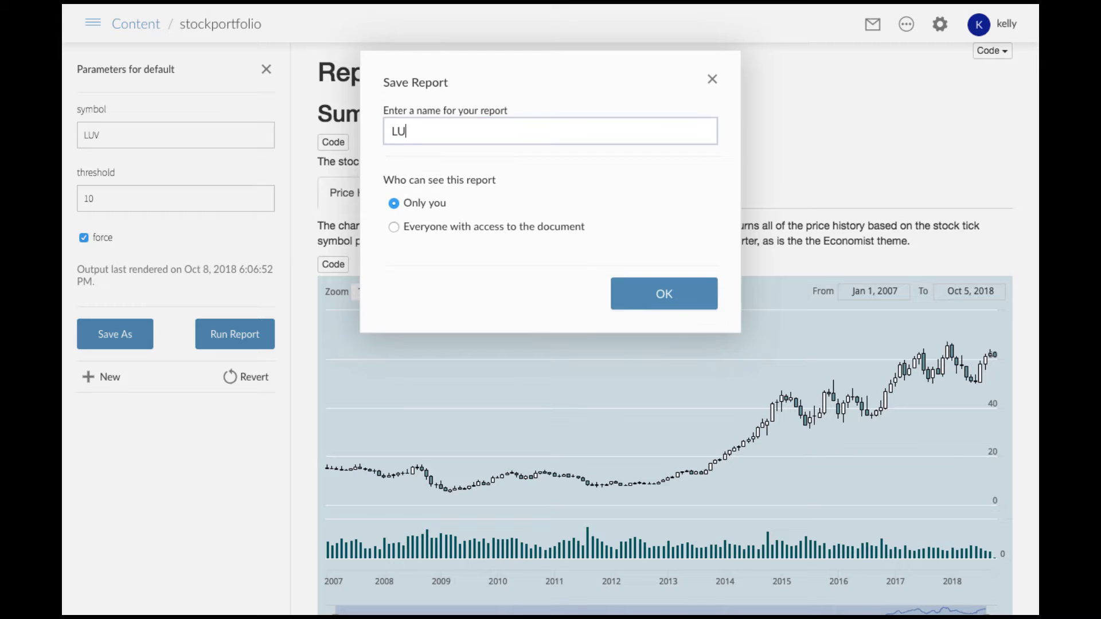
pyautogui.write('V-stocks')
pyautogui.click(649, 293)
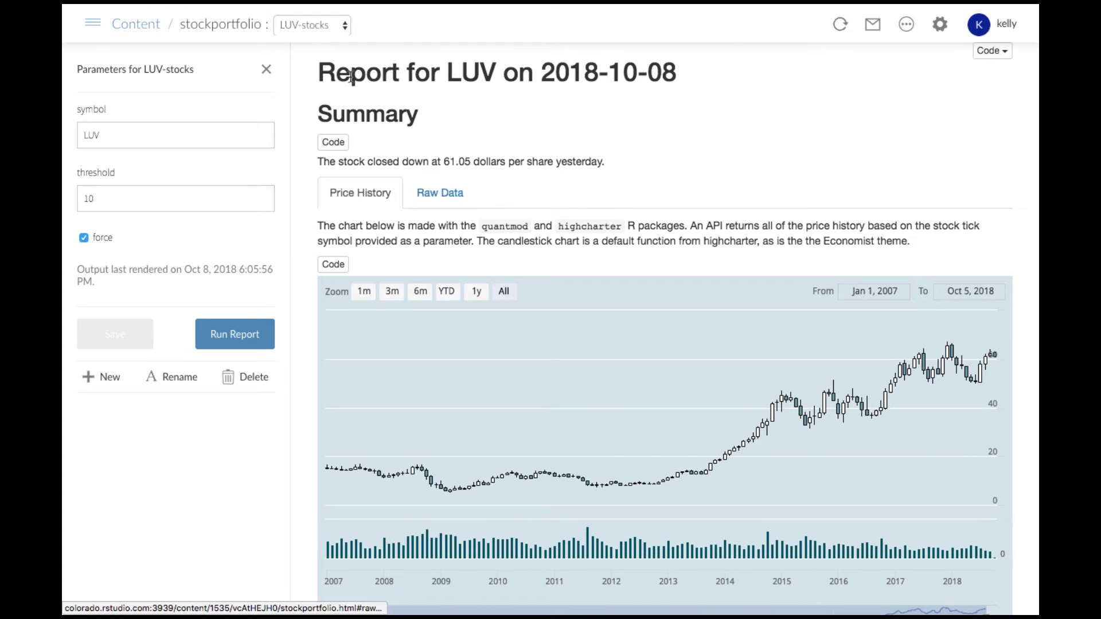
# Step: Review the report variants list, then bring up LUV-stocks' Schedule settings
pyautogui.click(311, 25)
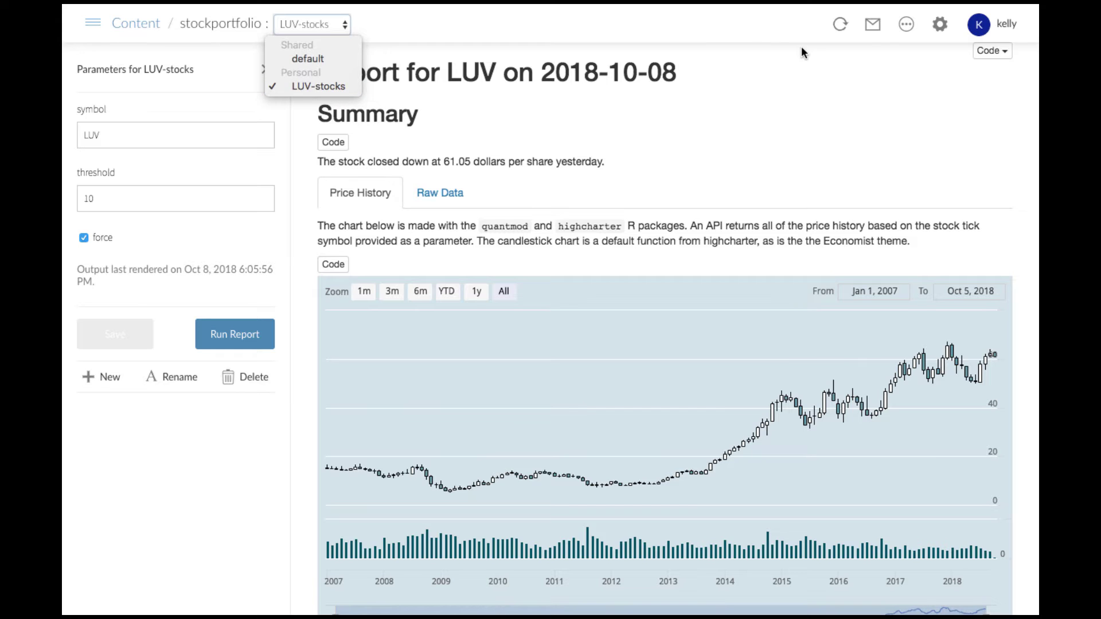
pyautogui.click(911, 30)
pyautogui.click(938, 25)
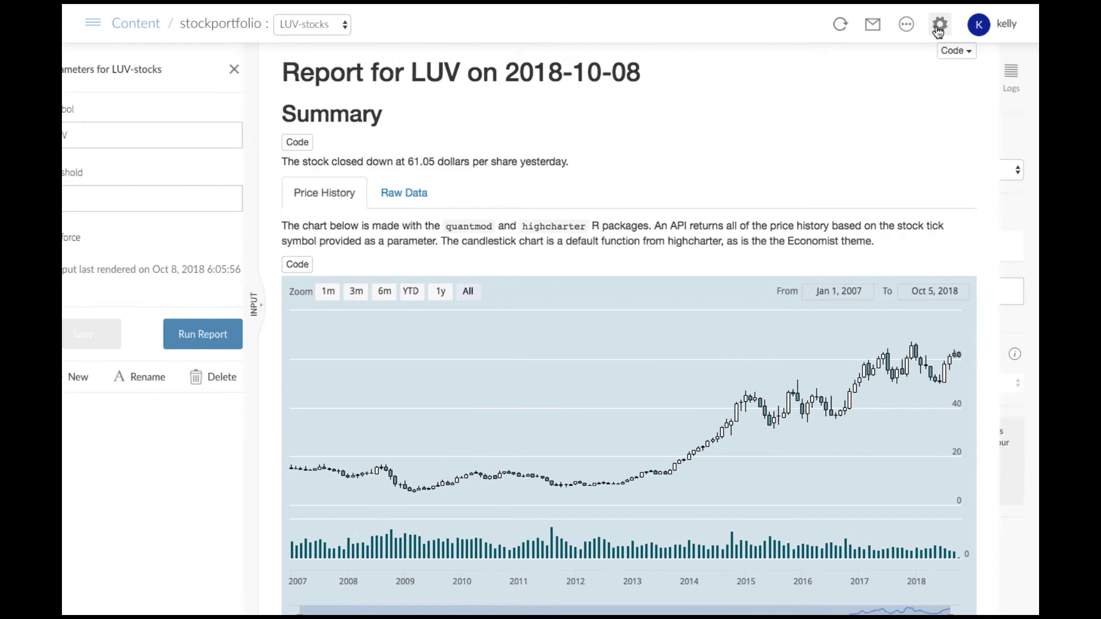
pyautogui.click(914, 77)
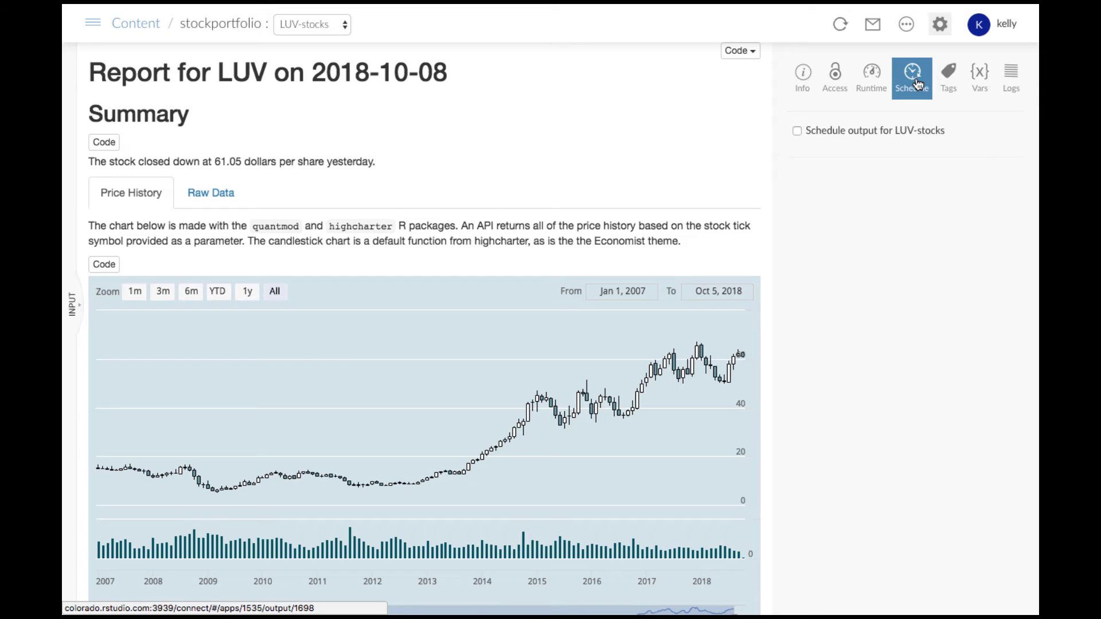
# Step: Save a monthly LUV-stocks schedule that emails after each update, and open the report solo
pyautogui.click(797, 131)
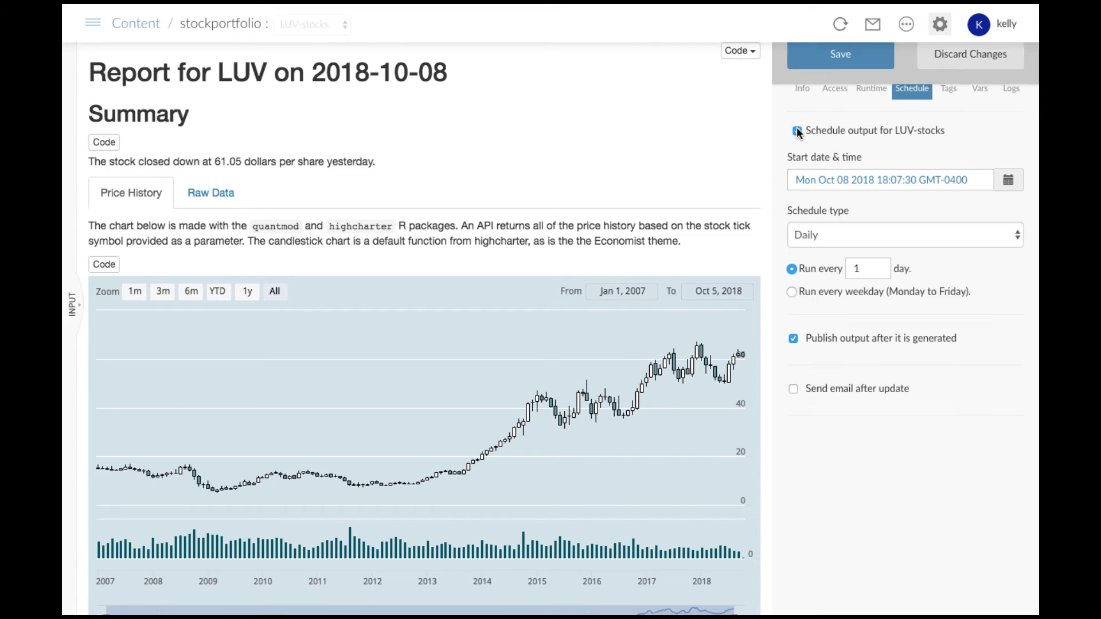
pyautogui.click(794, 390)
pyautogui.click(903, 235)
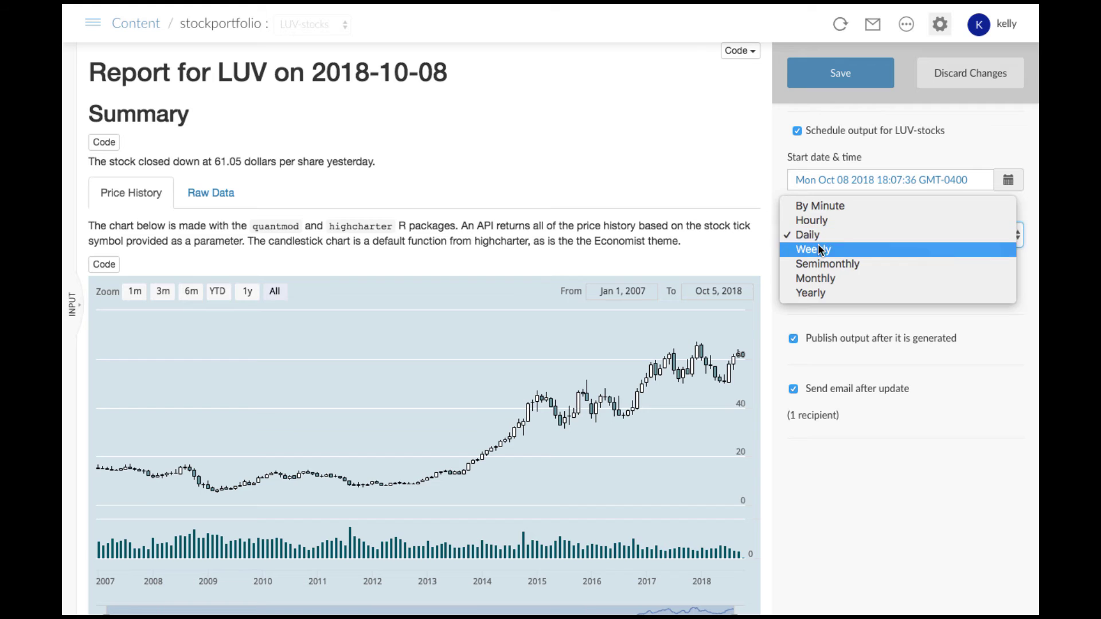
pyautogui.click(817, 277)
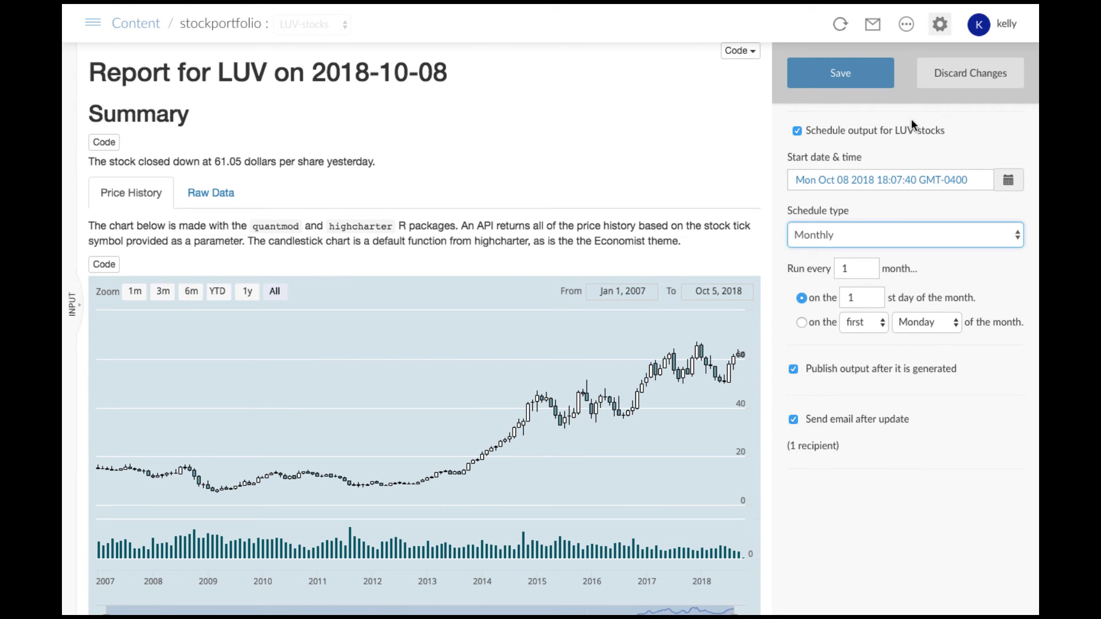
pyautogui.click(854, 85)
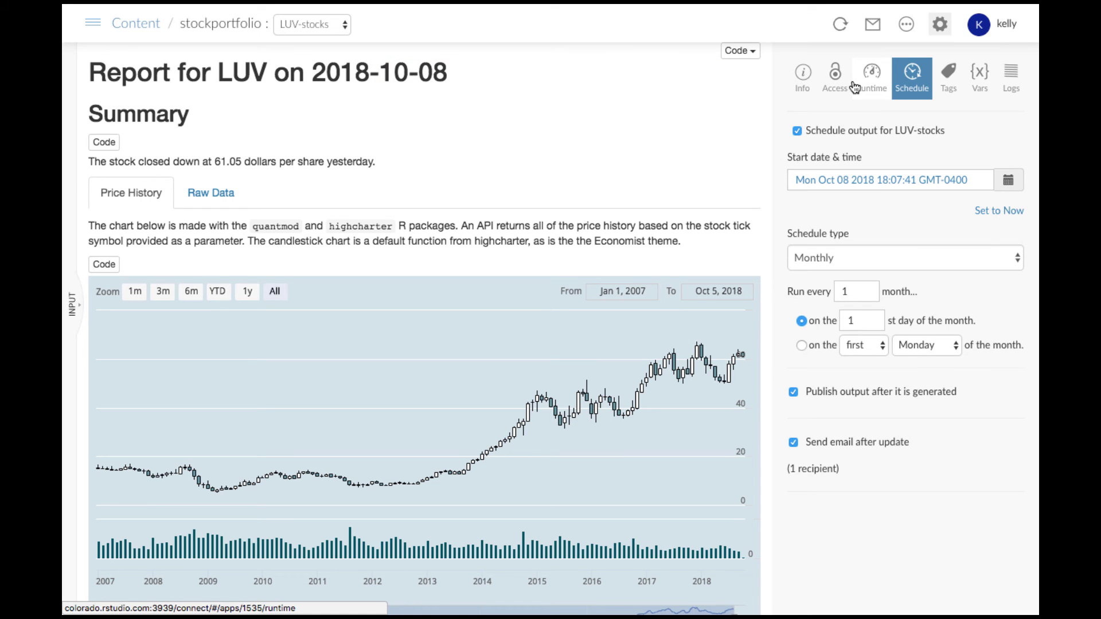
pyautogui.click(906, 25)
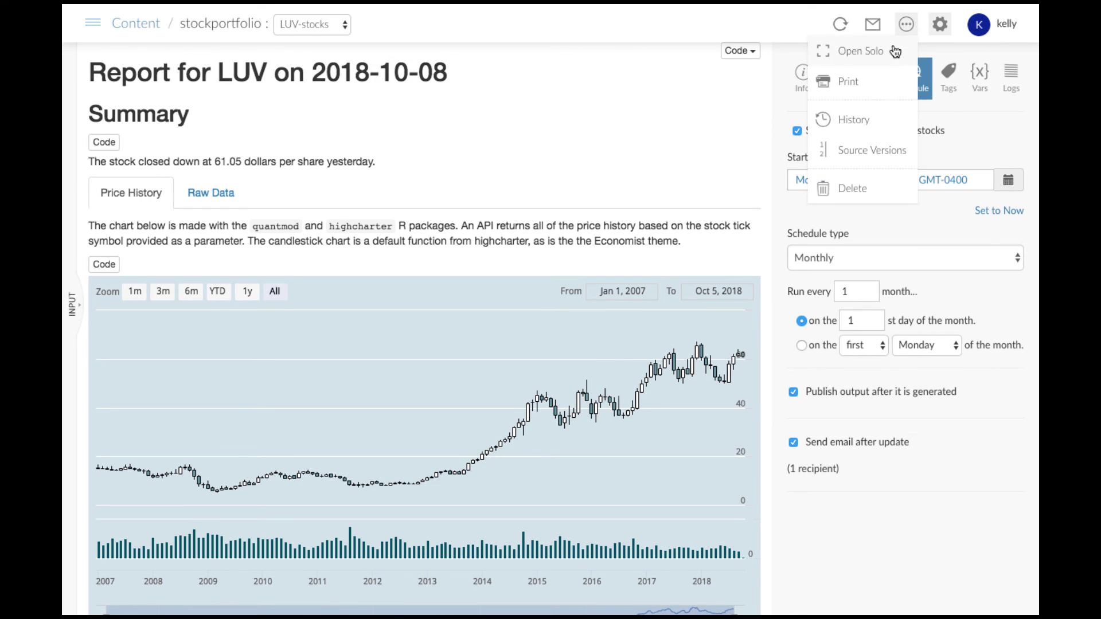
pyautogui.click(860, 51)
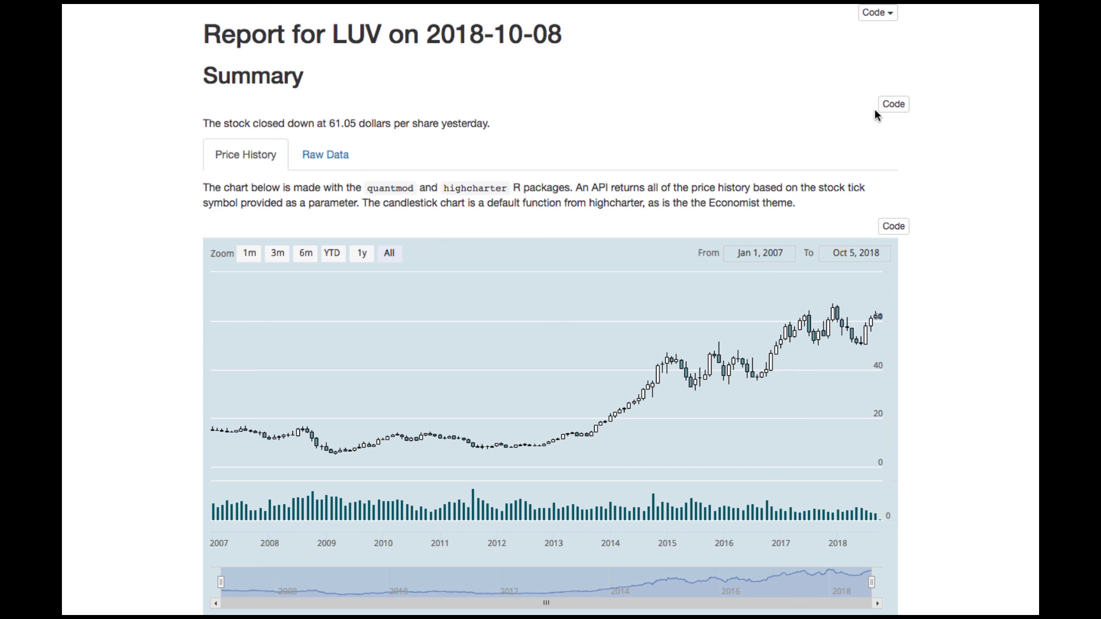